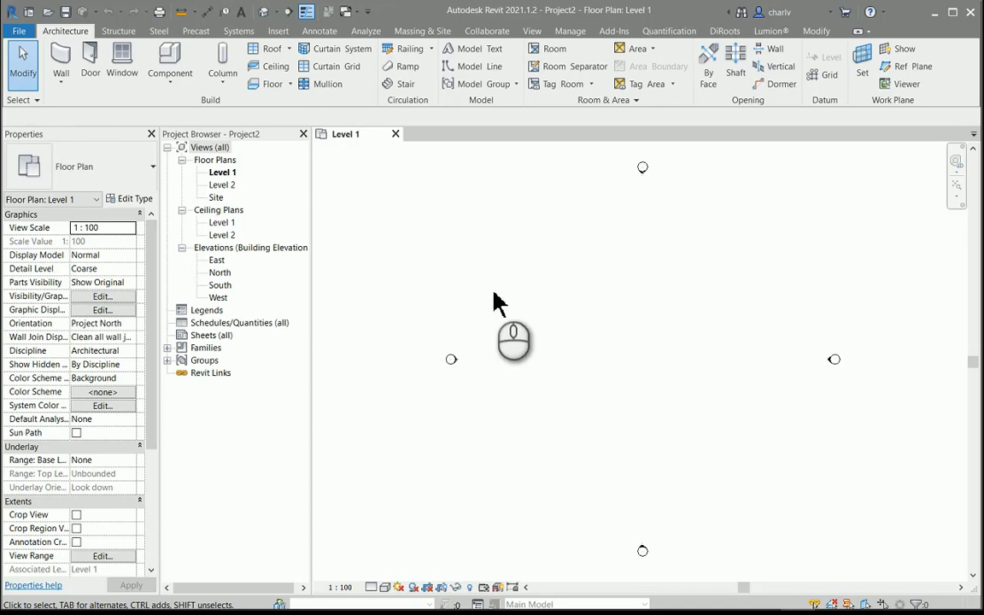
# Step: Start a wall with the Generic - 90mm Brick type selected
pyautogui.click(61, 55)
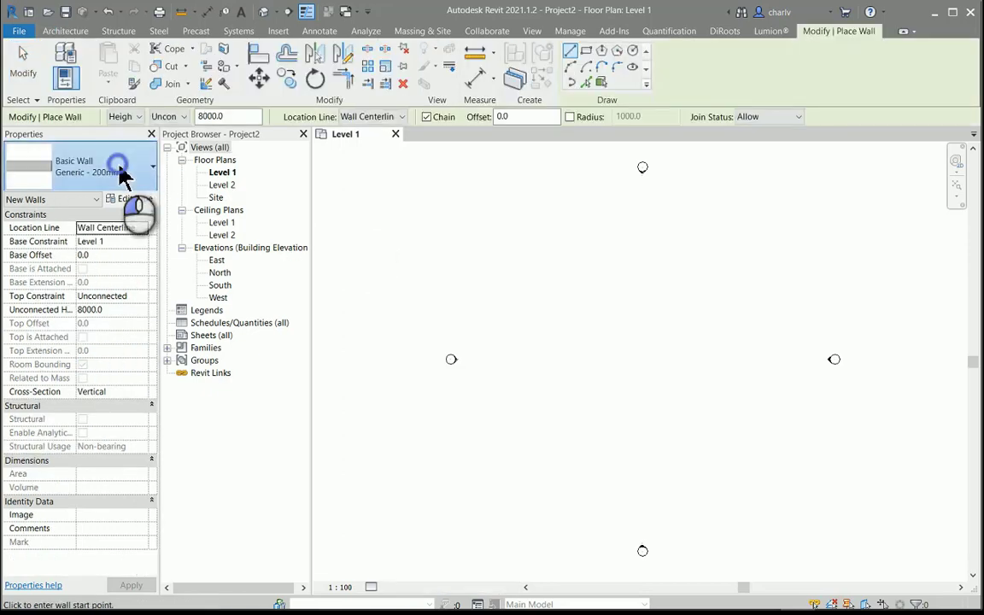
pyautogui.click(120, 163)
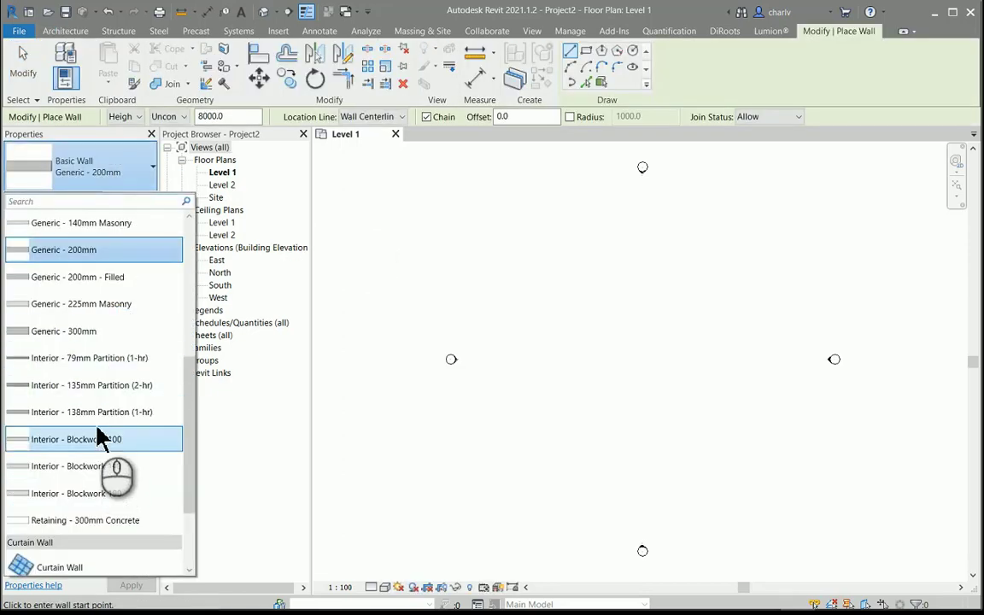
pyautogui.scroll(3, 99, 431)
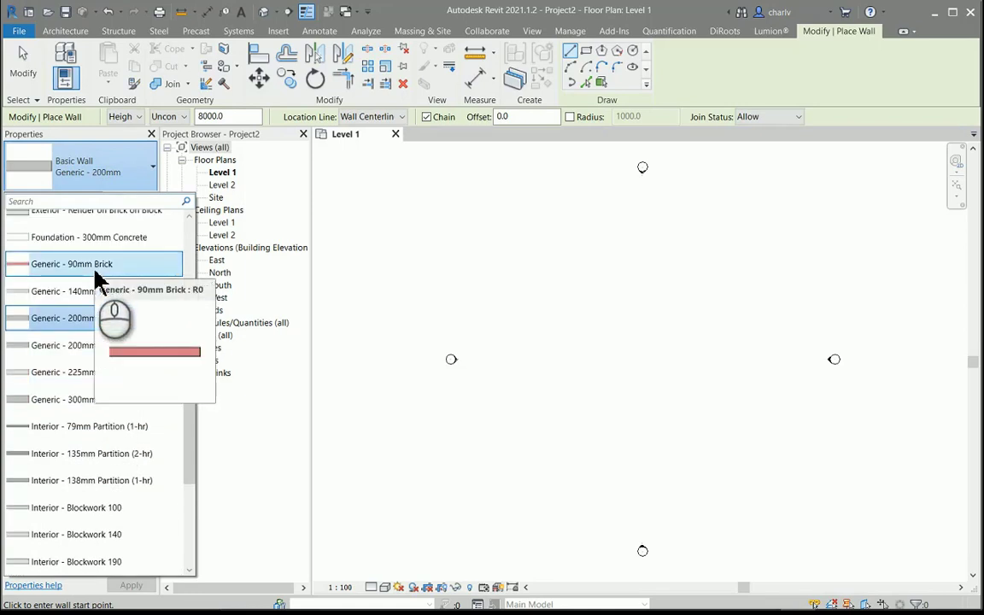
pyautogui.click(96, 271)
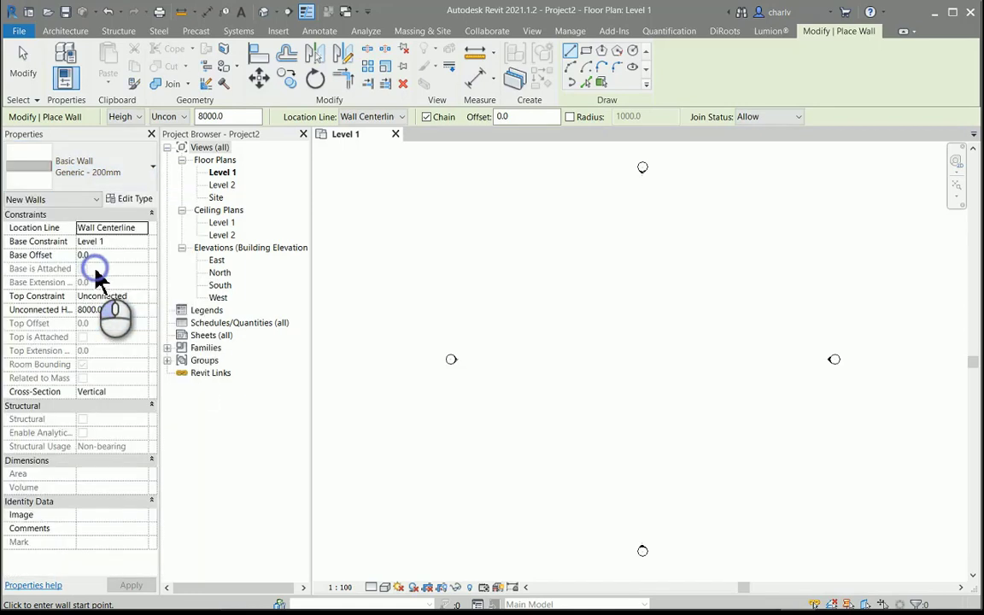
# Step: Duplicate the brick wall type as a new type named '270mm wall'
pyautogui.click(135, 199)
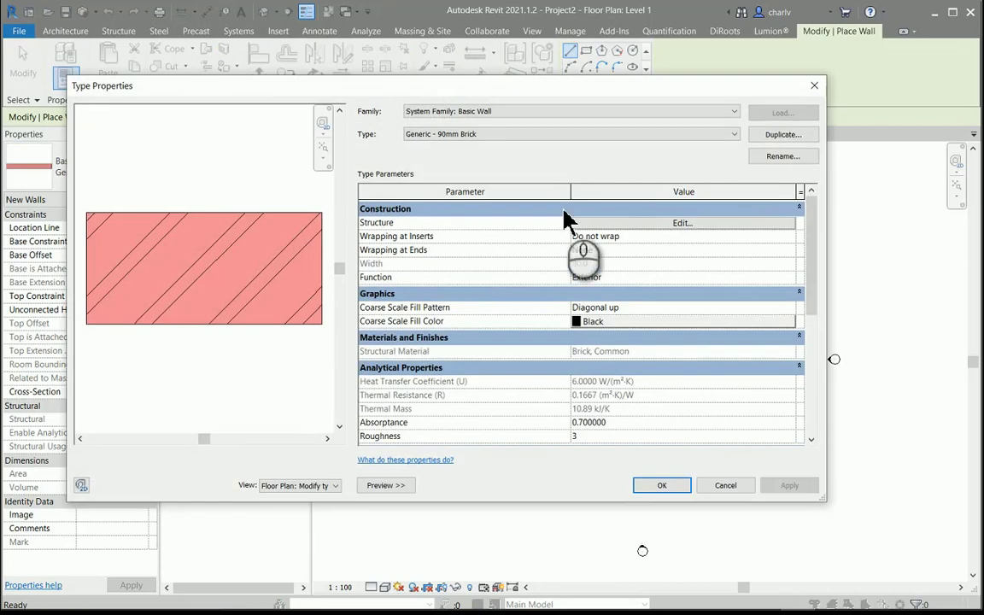
pyautogui.click(773, 134)
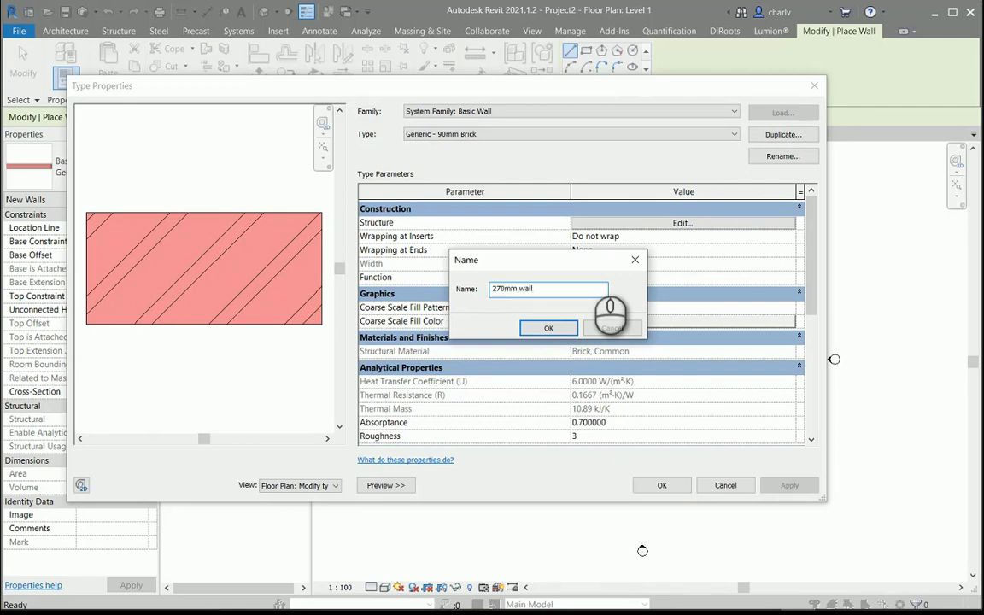
pyautogui.click(611, 327)
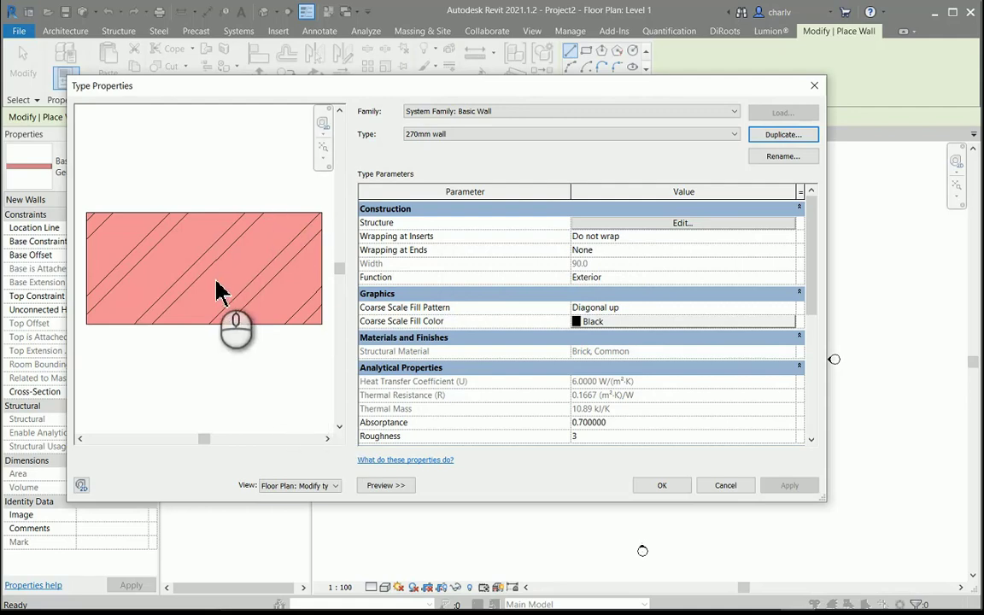
pyautogui.click(385, 485)
# Step: Add two layers to the 270mm wall structure and set thicknesses to 110, 50 and 110 mm
pyautogui.click(267, 487)
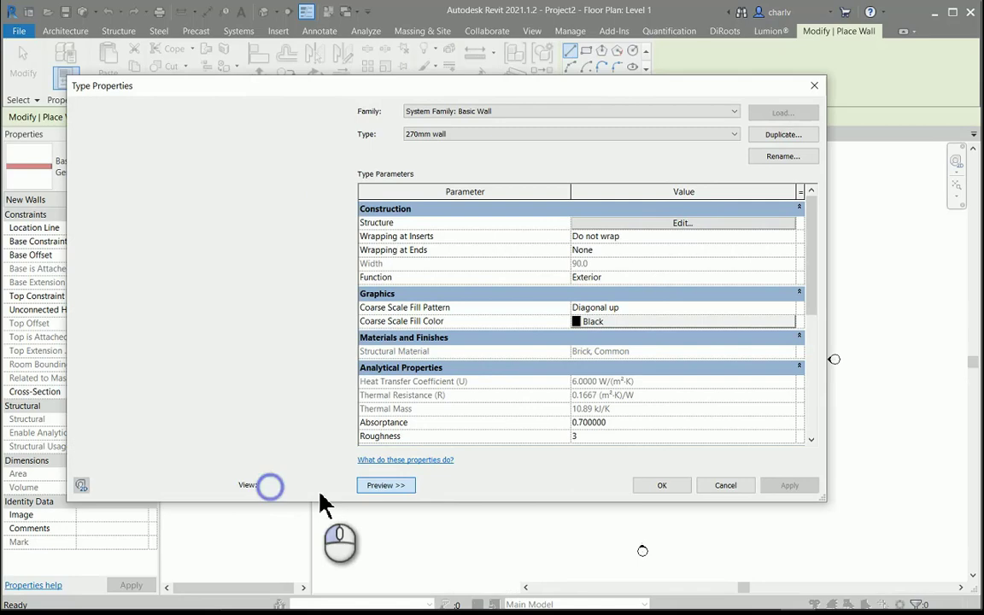
pyautogui.click(612, 223)
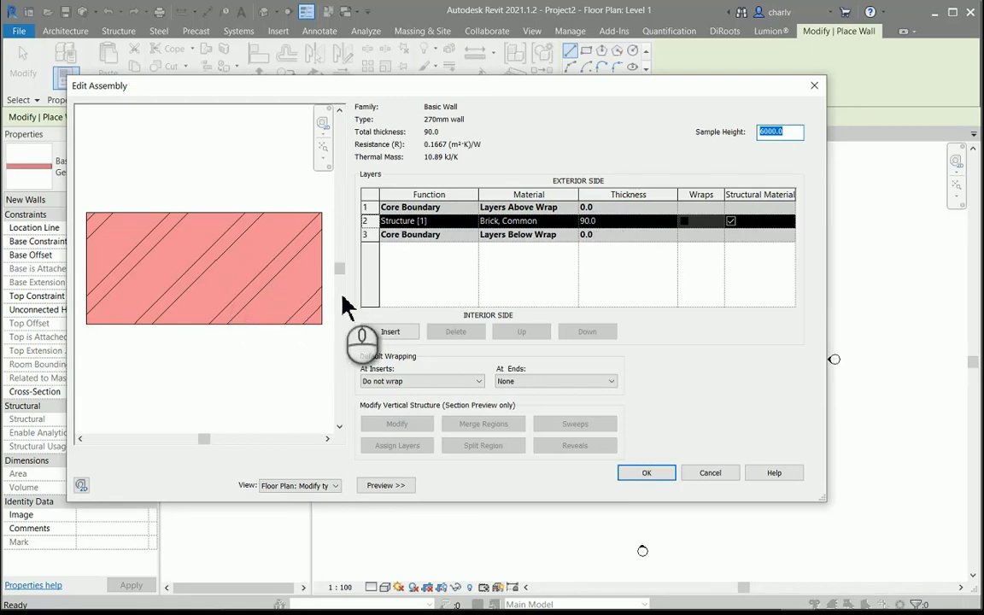
pyautogui.click(389, 331)
pyautogui.click(389, 331)
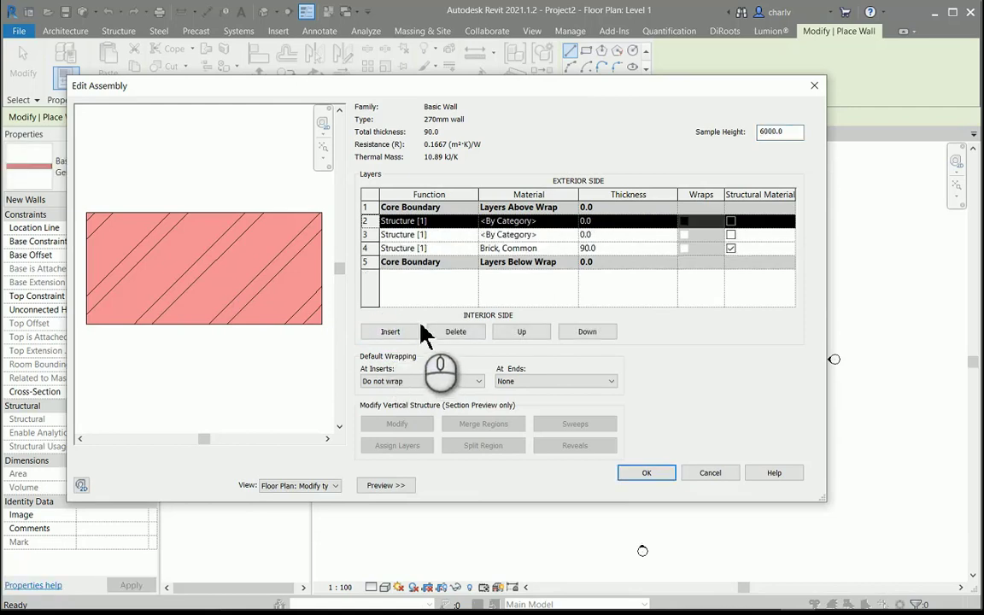
pyautogui.click(615, 222)
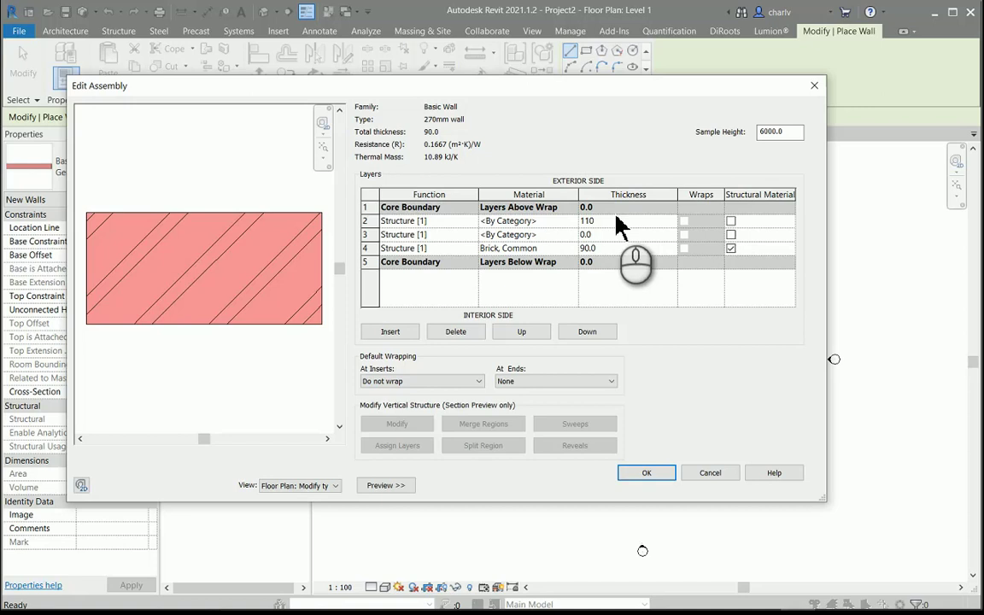
pyautogui.click(622, 234)
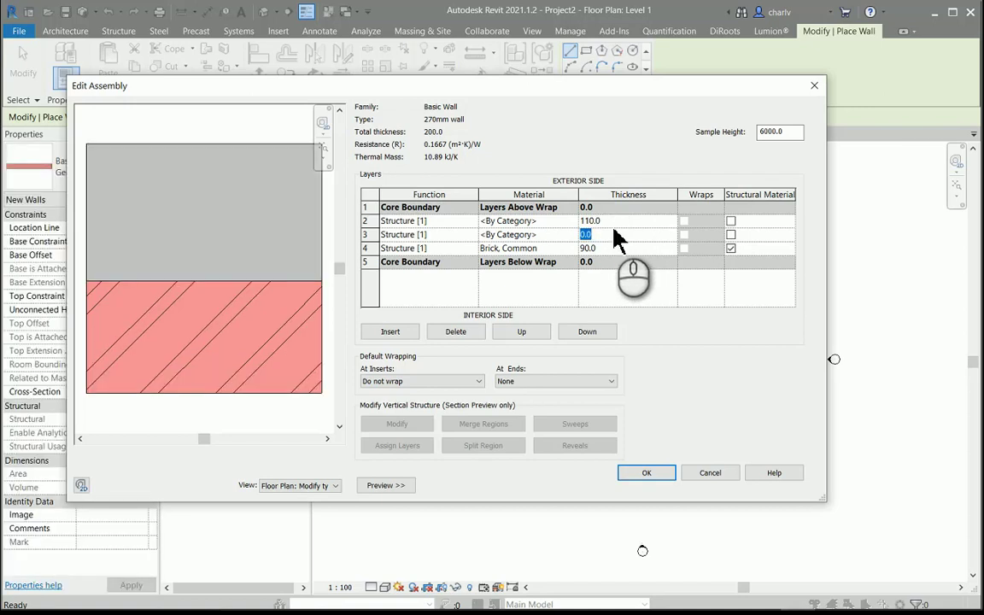
pyautogui.write('50')
pyautogui.click(612, 247)
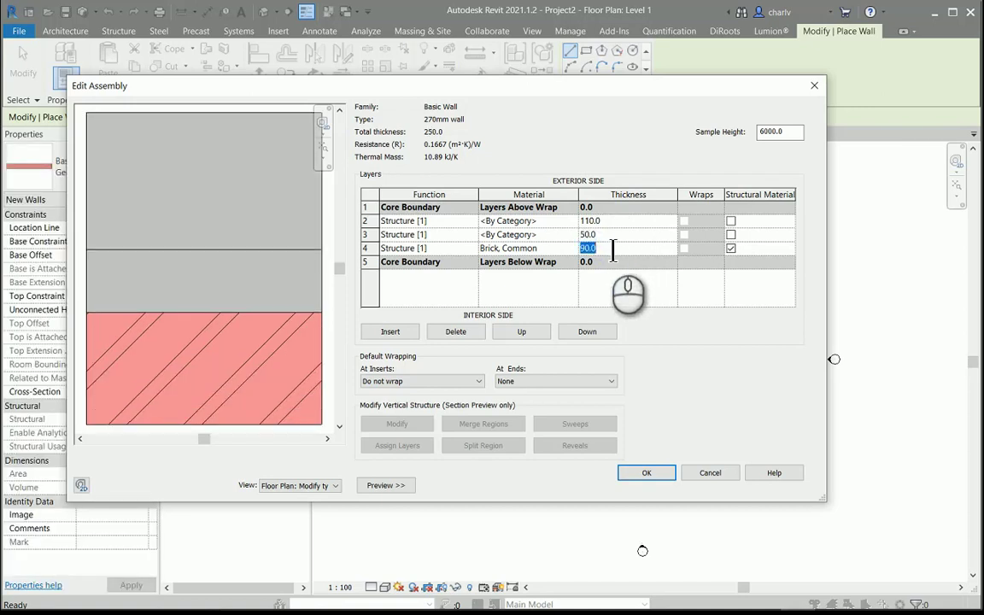
pyautogui.write('110')
pyautogui.click(610, 284)
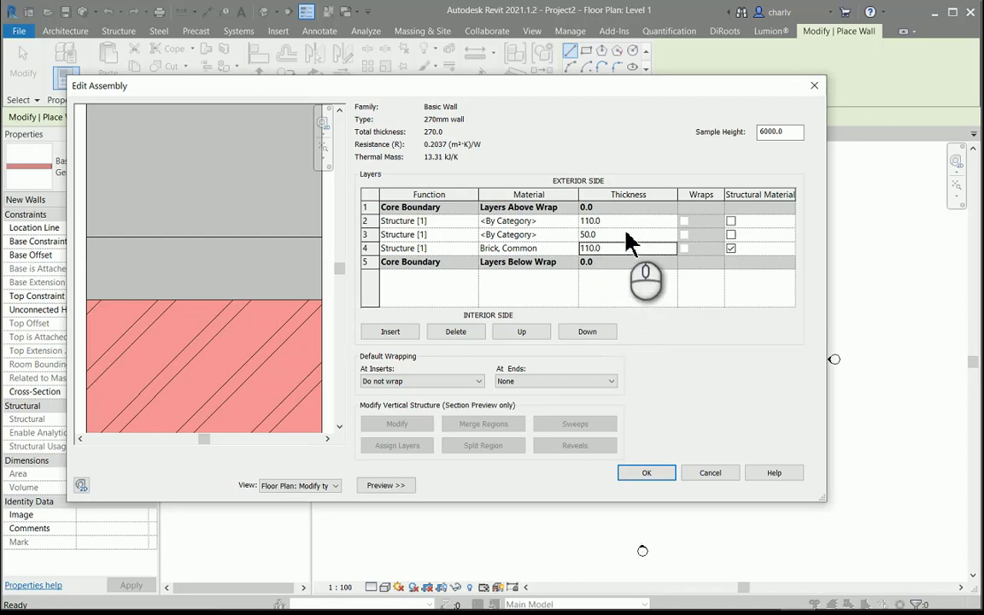
# Step: Set both 110 mm layers to Substrate [2] and the 50 mm layer to Thermal/Air Layer [3]
pyautogui.click(462, 220)
pyautogui.click(471, 221)
pyautogui.click(442, 245)
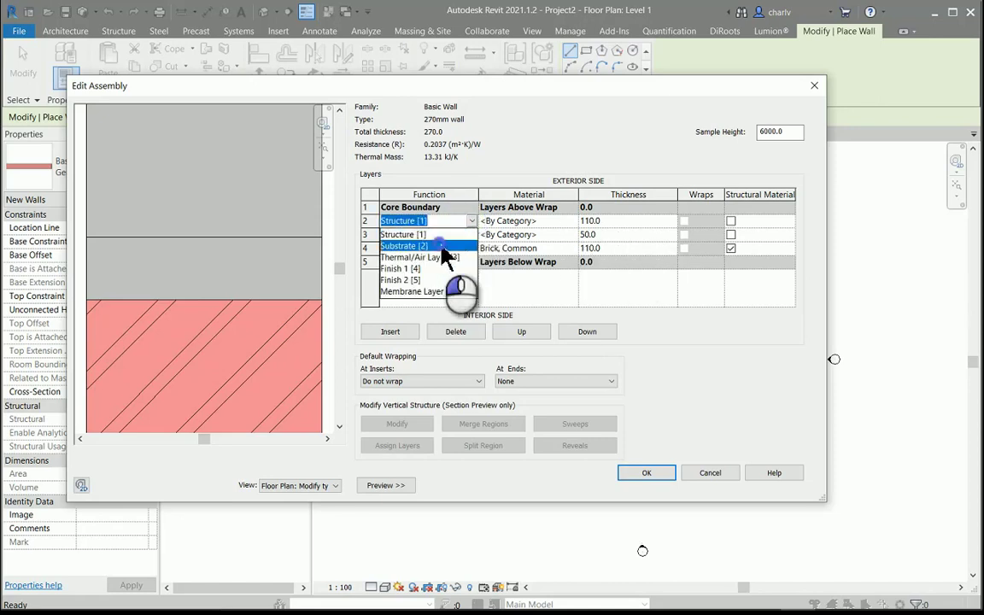
pyautogui.click(459, 248)
pyautogui.click(472, 248)
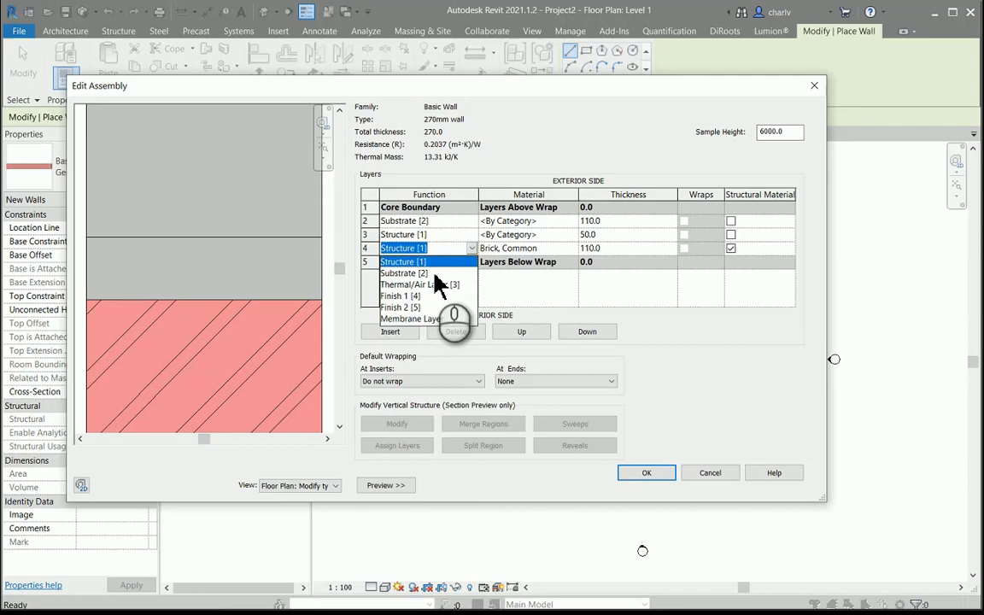
pyautogui.click(436, 273)
pyautogui.click(438, 235)
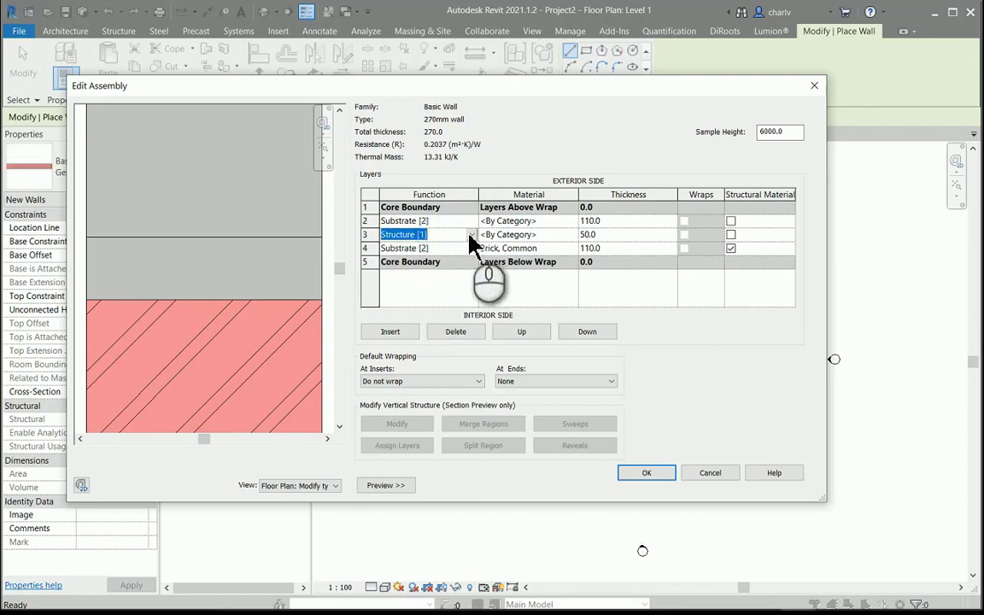
pyautogui.click(471, 235)
pyautogui.click(444, 273)
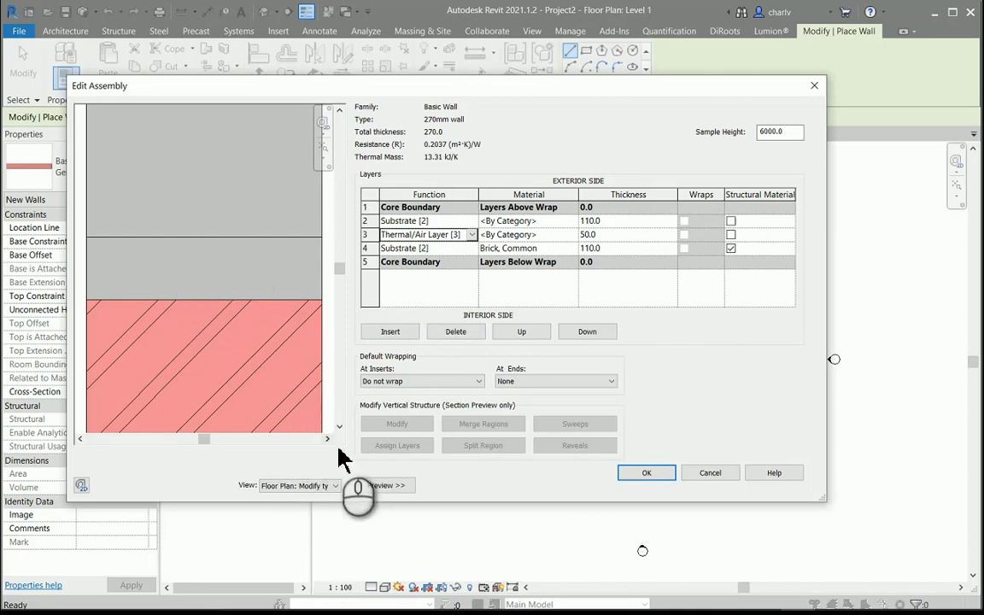
pyautogui.click(385, 485)
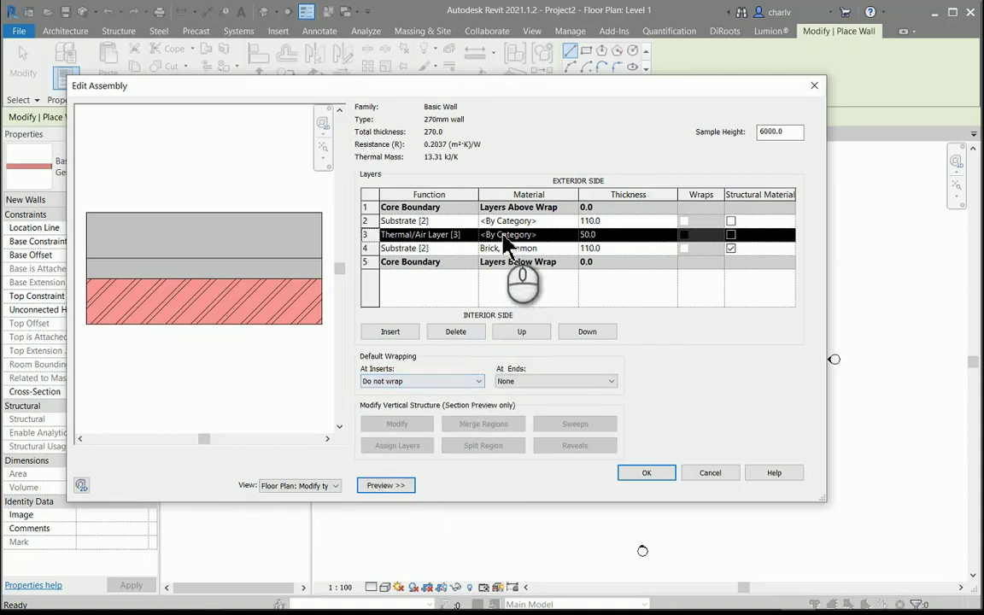
# Step: Assign Brick, Common to the outer layer and Air to the 50 mm cavity layer
pyautogui.click(569, 223)
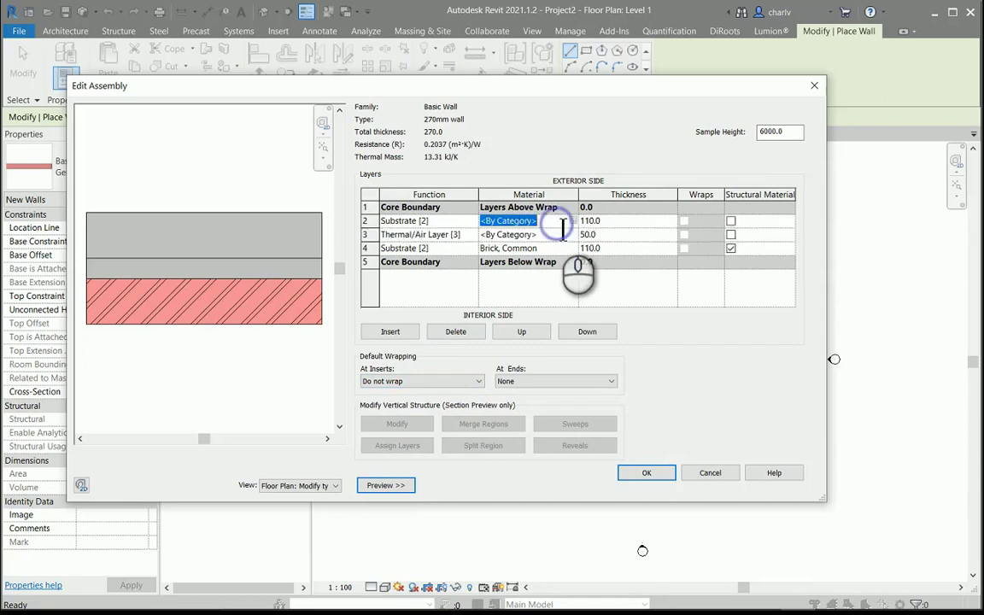
pyautogui.click(572, 220)
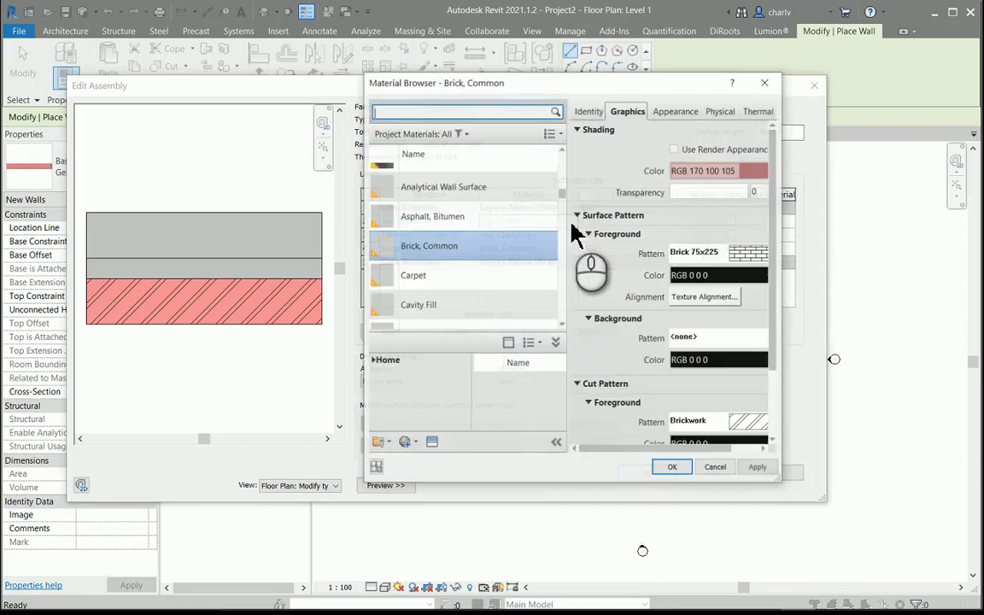
pyautogui.doubleClick(524, 243)
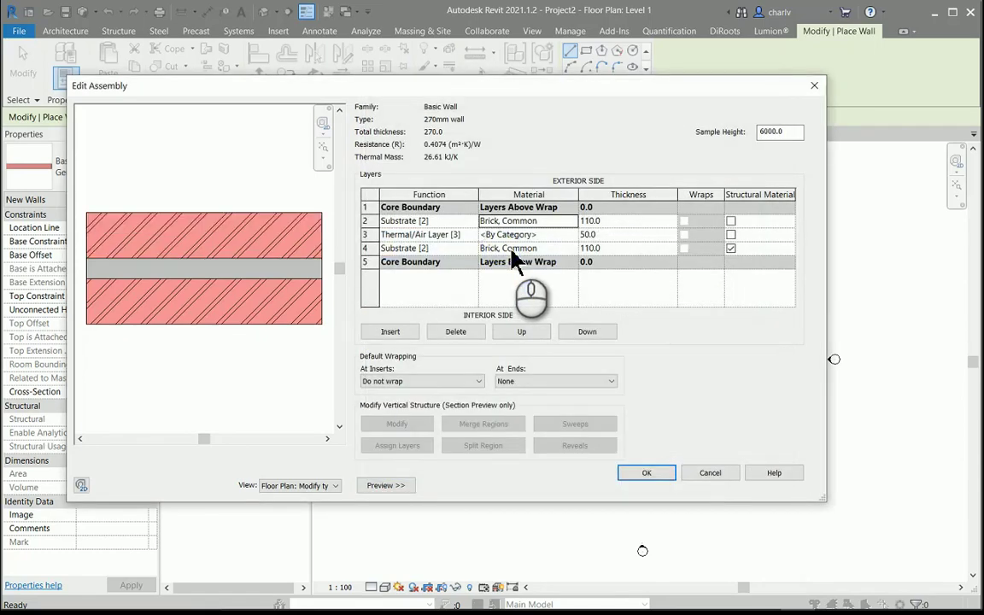
pyautogui.click(544, 234)
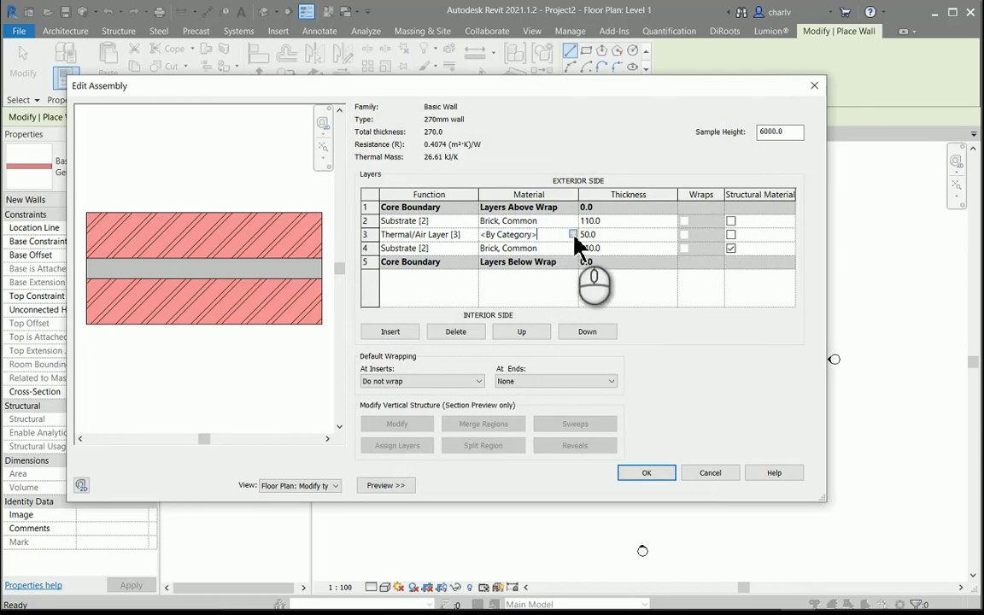
pyautogui.click(573, 237)
pyautogui.scroll(5, 478, 202)
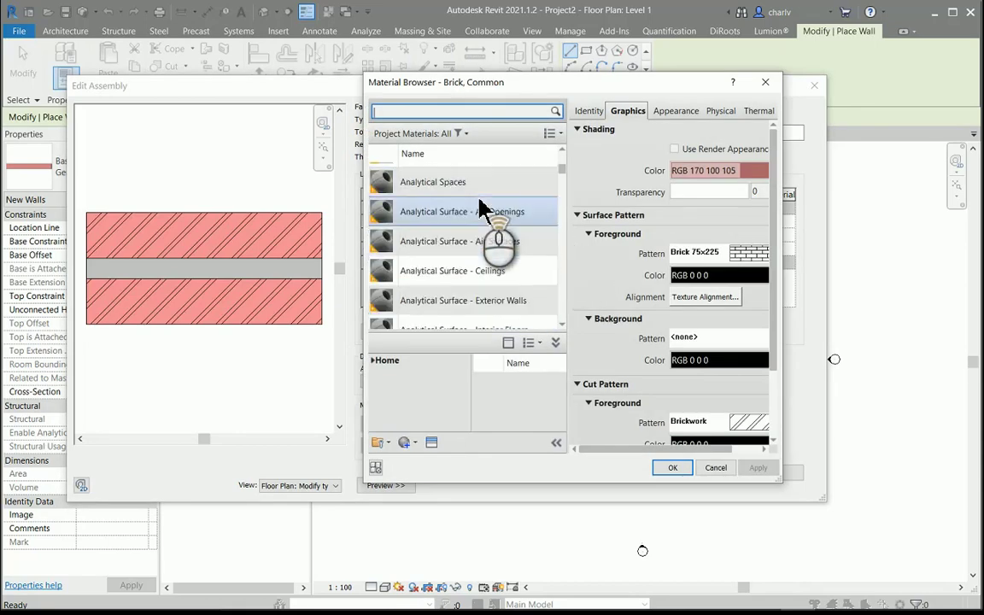
pyautogui.click(465, 178)
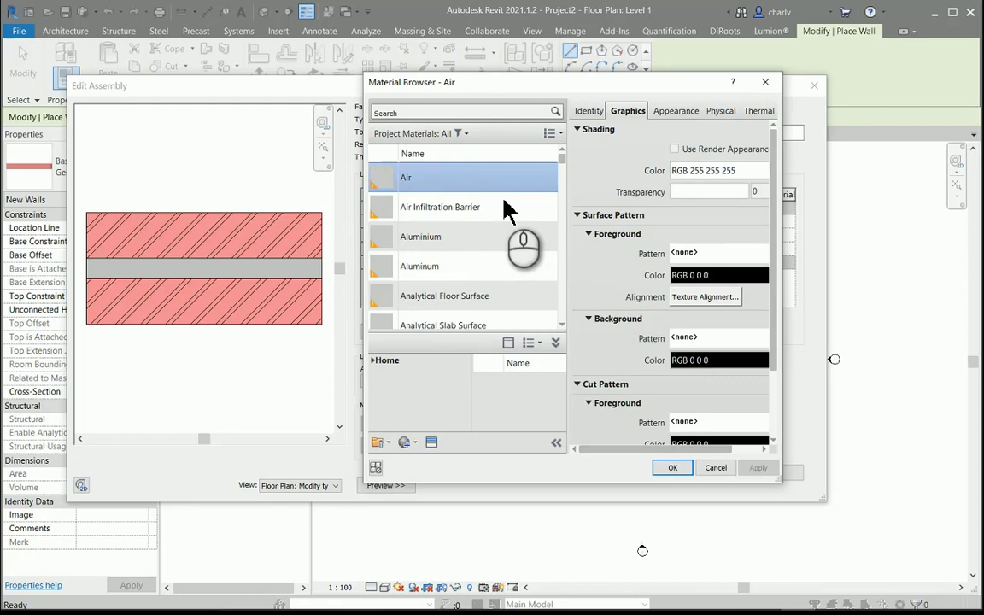
pyautogui.doubleClick(495, 177)
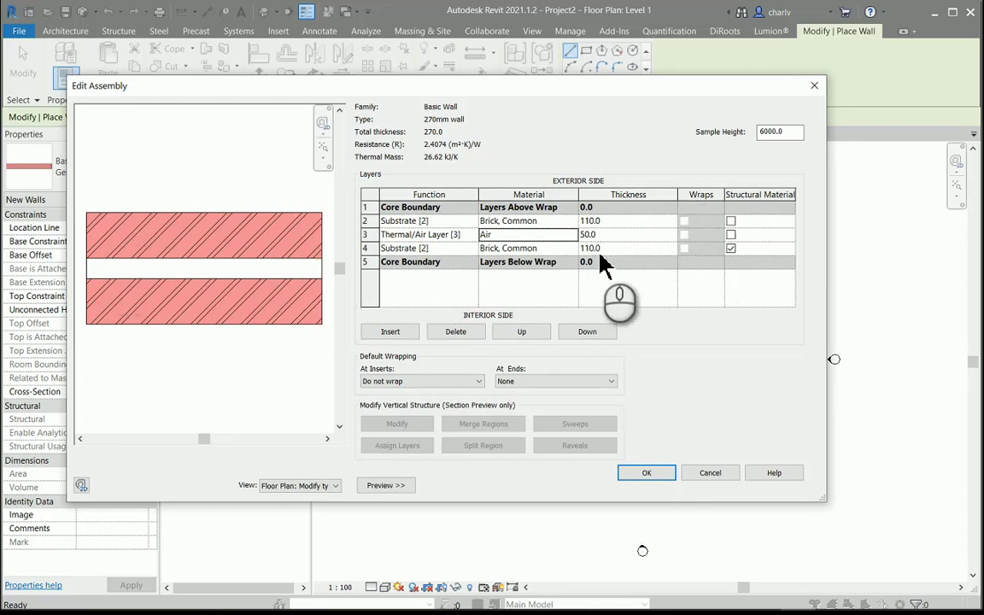
# Step: Move both brick layers outside the core boundaries and make them wrap
pyautogui.click(364, 221)
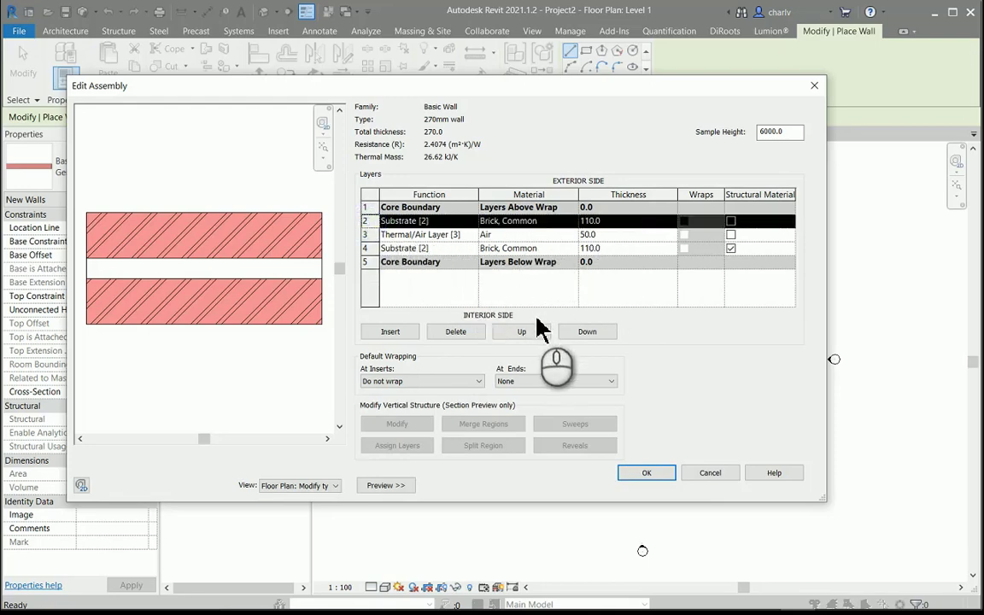
pyautogui.click(521, 331)
pyautogui.click(367, 248)
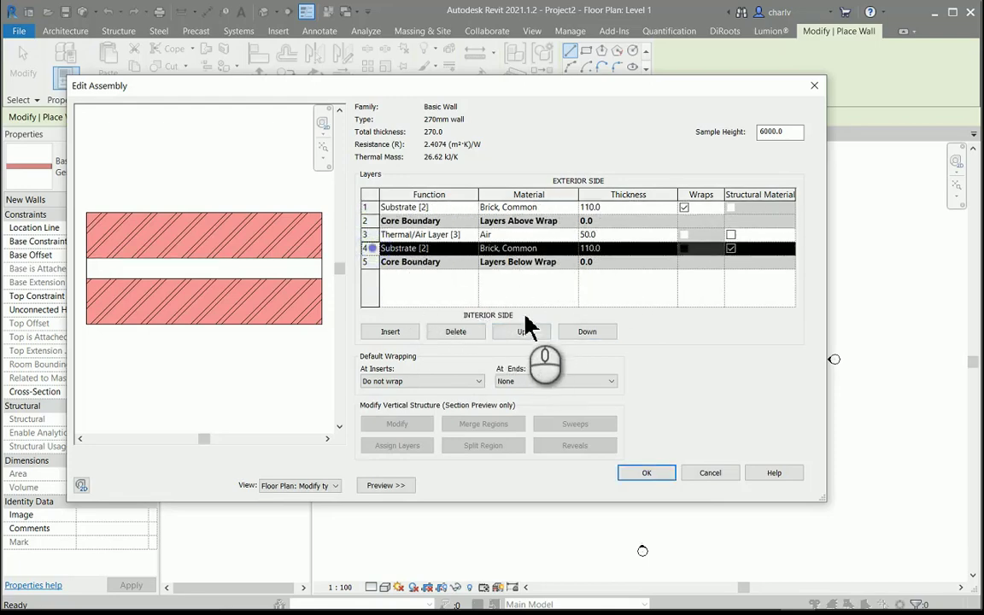
pyautogui.click(587, 331)
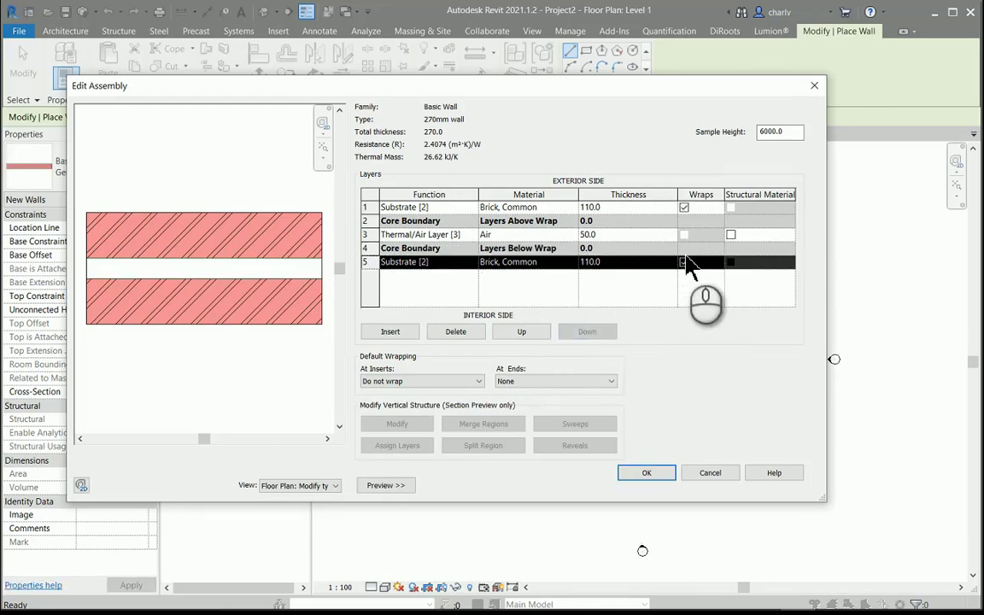
pyautogui.click(683, 262)
# Step: Set wrapping At Ends to Exterior and At Inserts to Both, then save the wall type
pyautogui.click(596, 381)
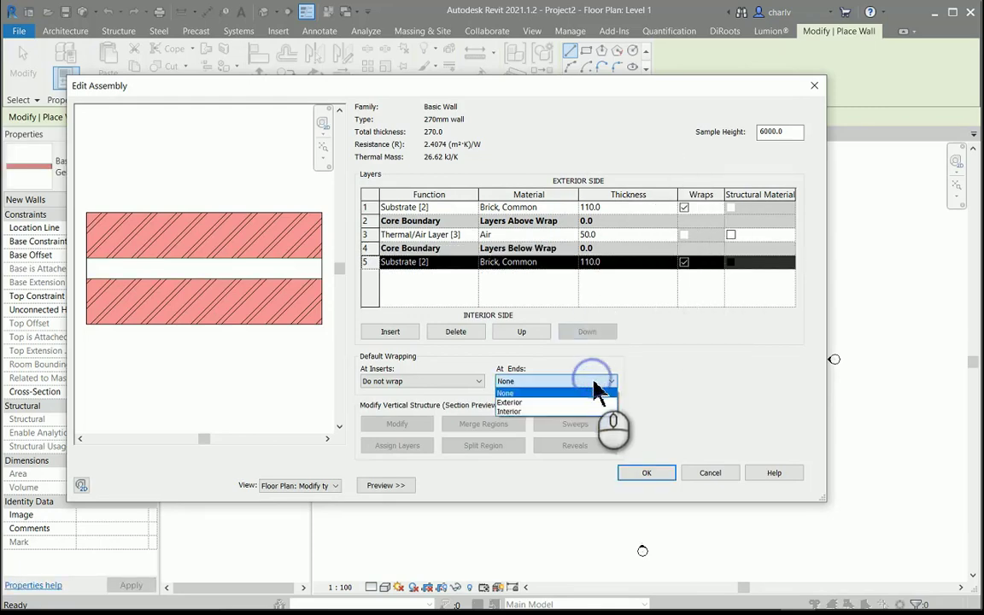
pyautogui.click(555, 401)
pyautogui.click(474, 381)
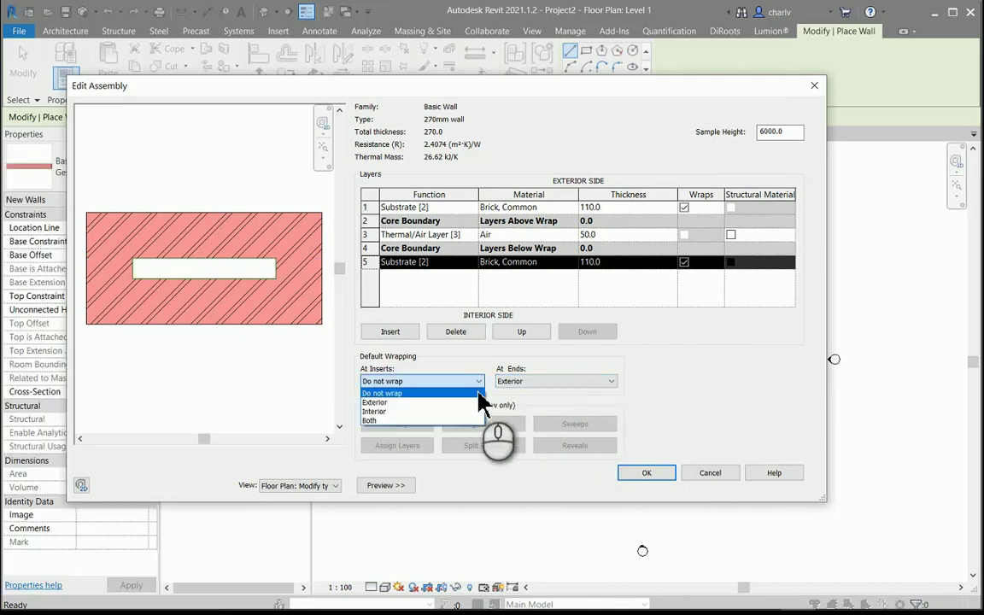
pyautogui.click(431, 420)
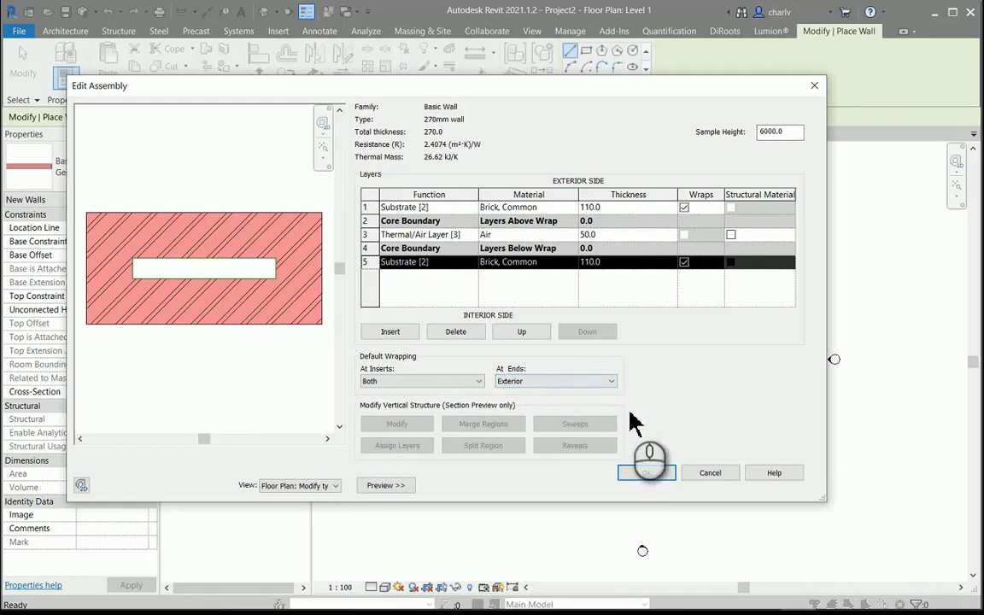
pyautogui.click(647, 474)
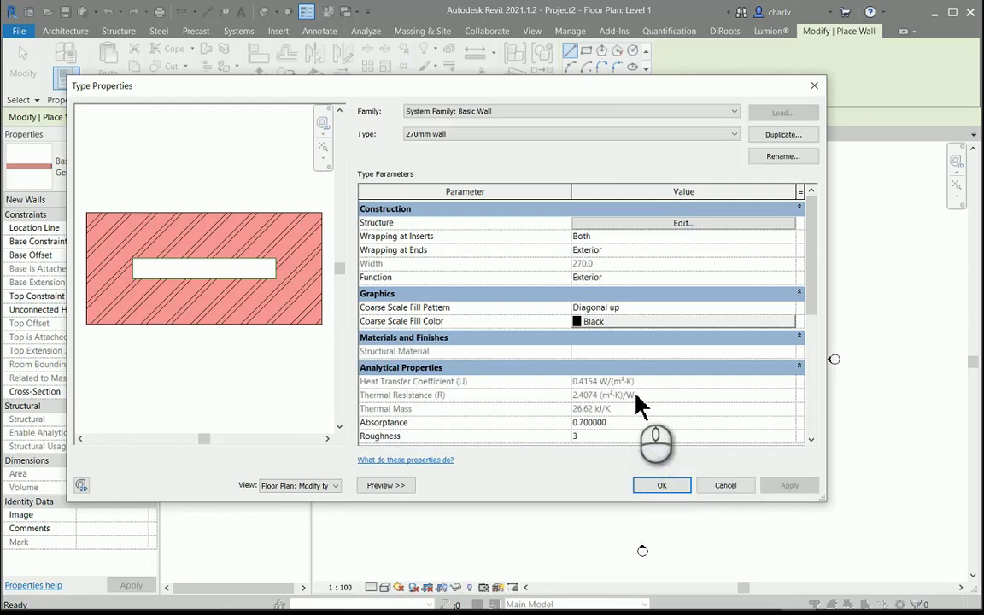
pyautogui.click(662, 485)
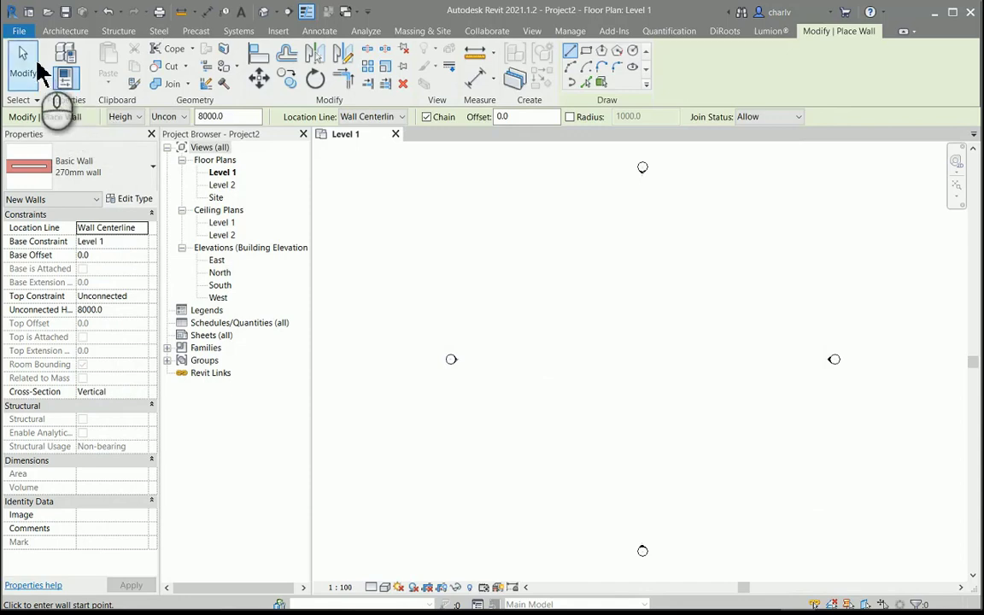
# Step: Draw one straight horizontal 270mm wall in the Level 1 plan
pyautogui.click(56, 31)
pyautogui.click(61, 59)
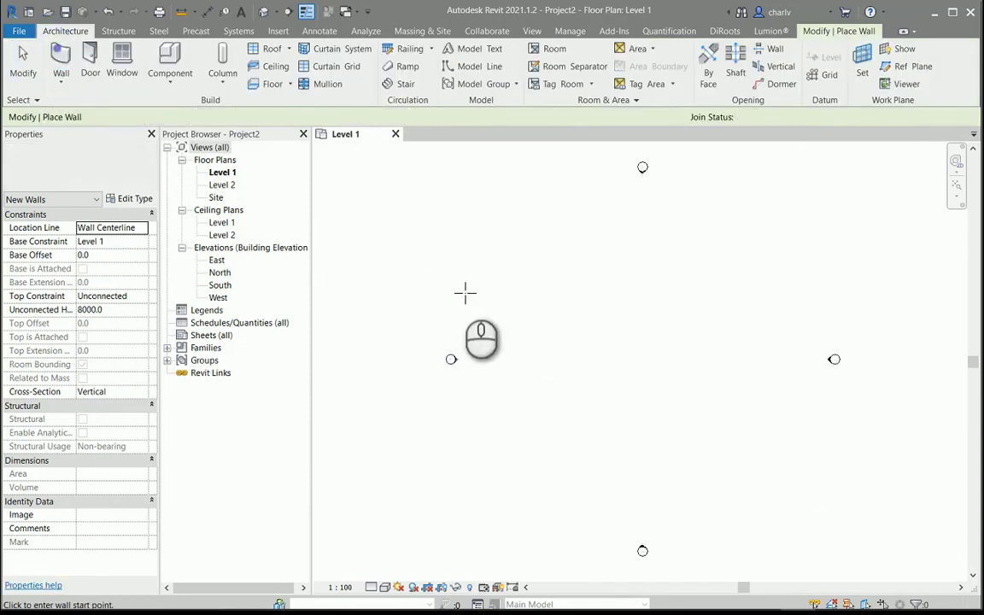
pyautogui.click(562, 345)
pyautogui.click(651, 345)
pyautogui.scroll(1, 598, 348)
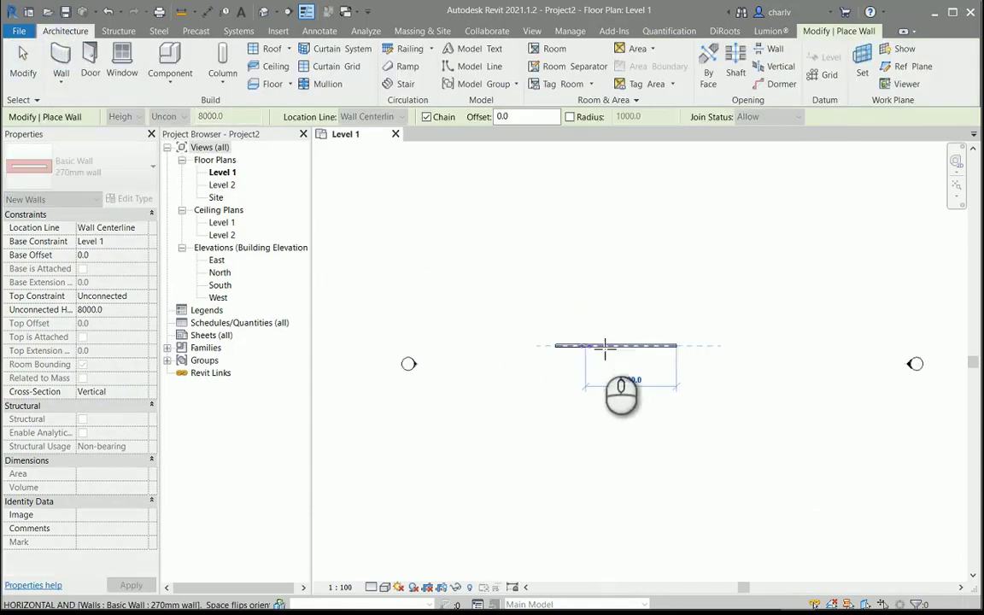
pyautogui.scroll(3, 605, 345)
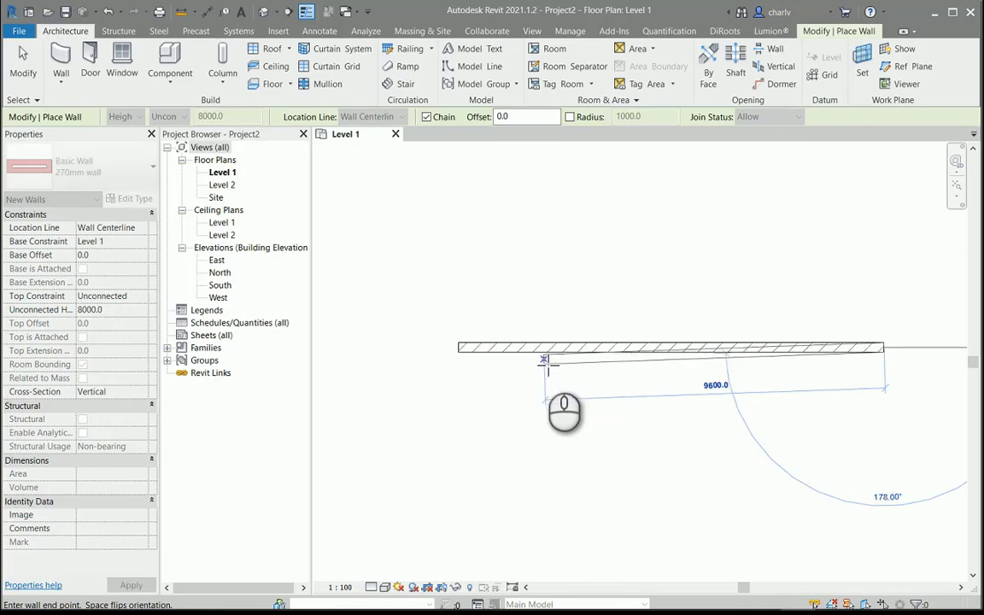
pyautogui.press('Escape')
pyautogui.scroll(2, 504, 361)
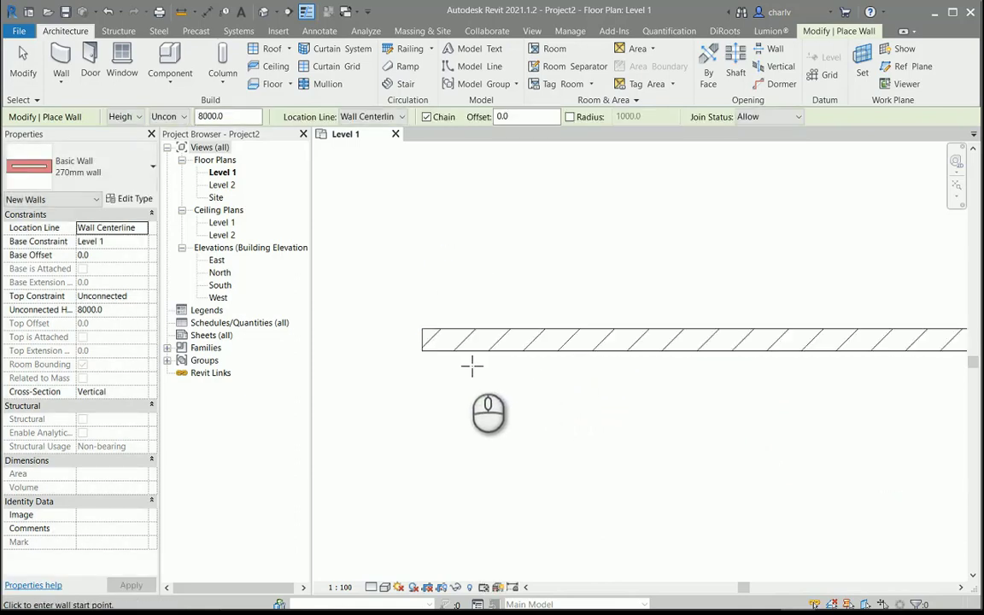
pyautogui.press('Escape')
# Step: Switch the view's detail level to Fine to show the brick layers and cavity
pyautogui.click(376, 587)
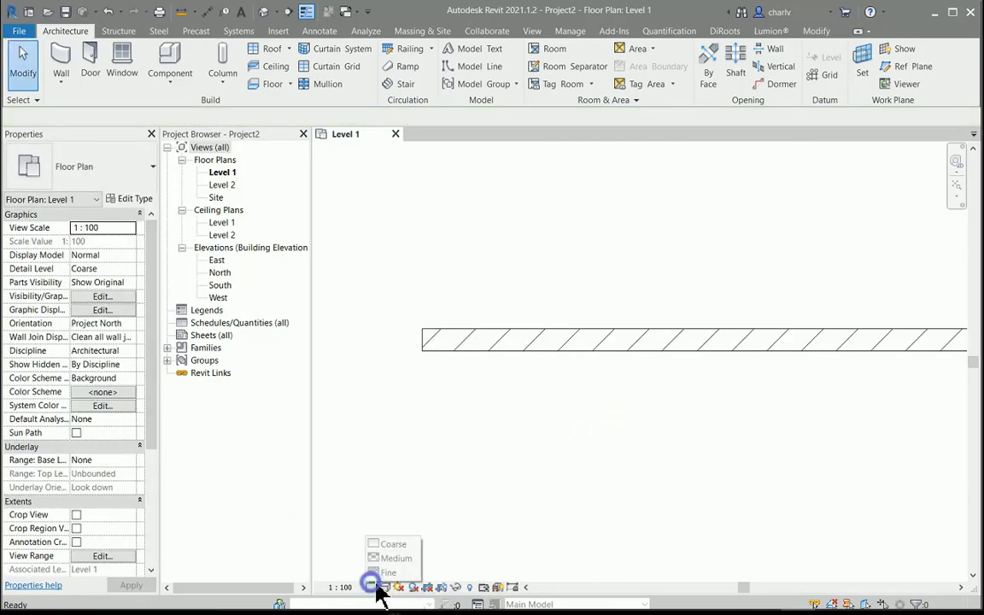
pyautogui.click(390, 573)
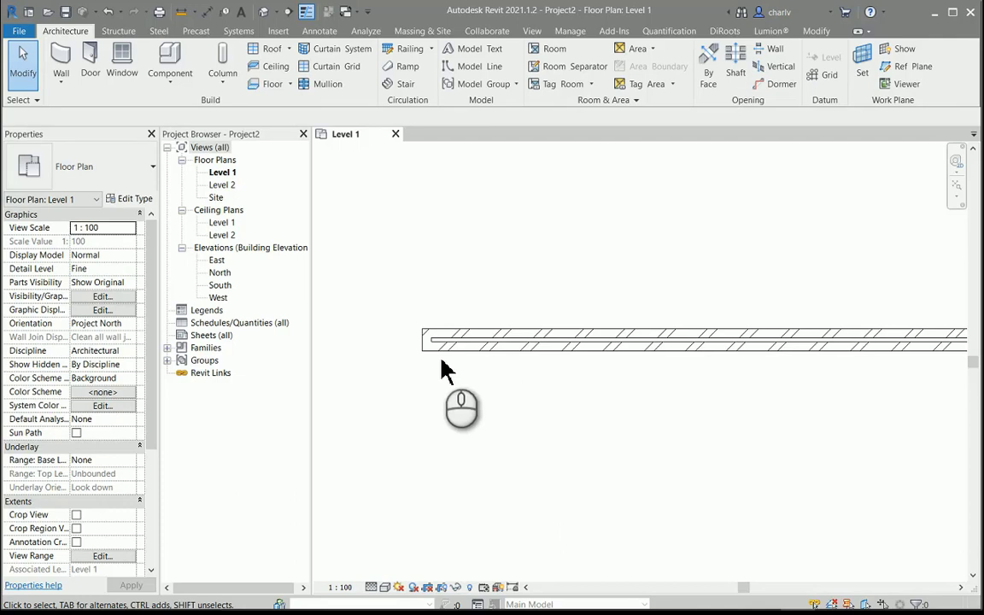
pyautogui.scroll(2, 443, 369)
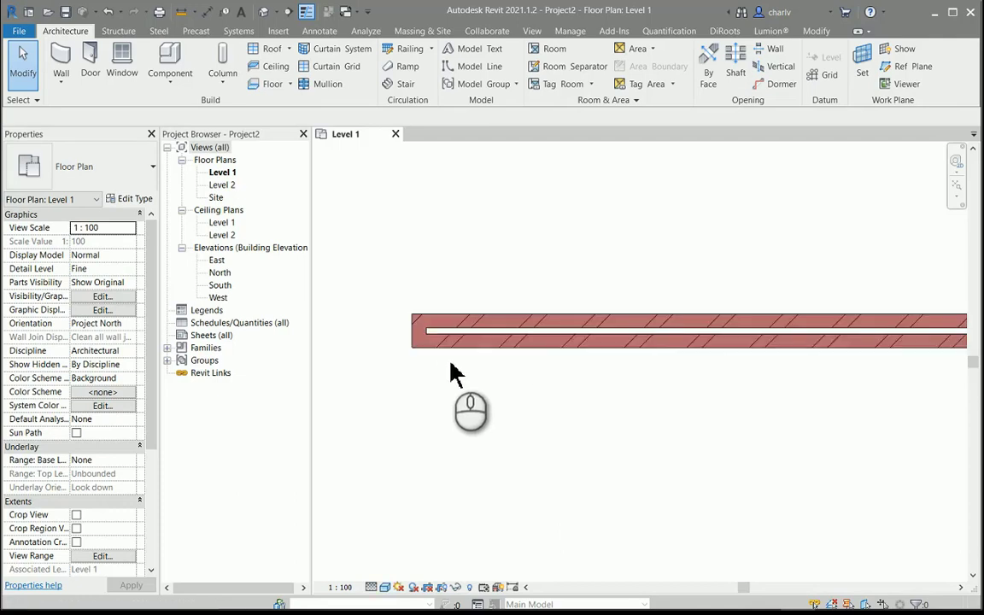
# Step: Place an M_Single-Flush 0915 x 2134mm door into the cavity wall
pyautogui.click(90, 73)
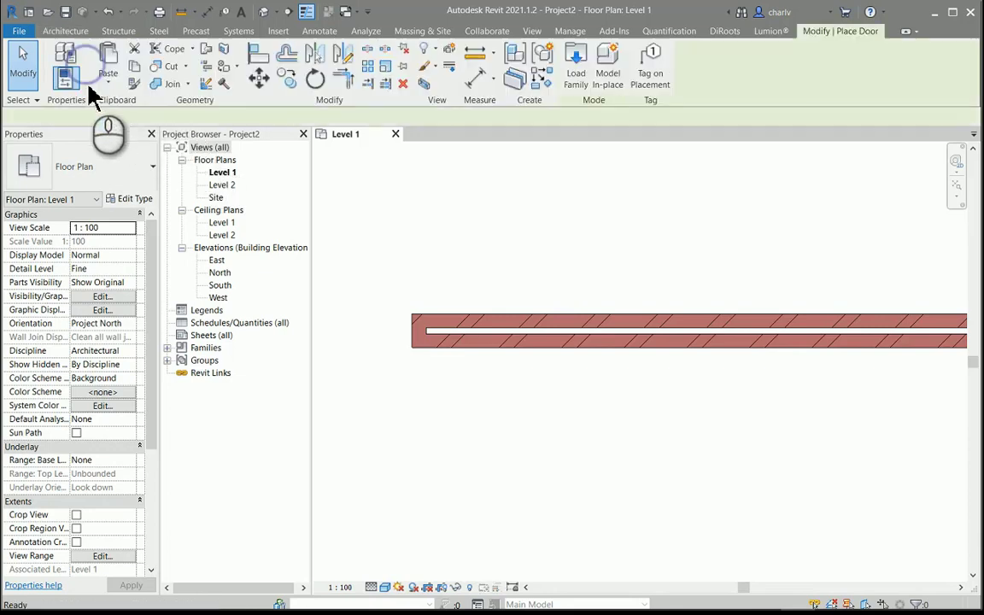
pyautogui.click(612, 342)
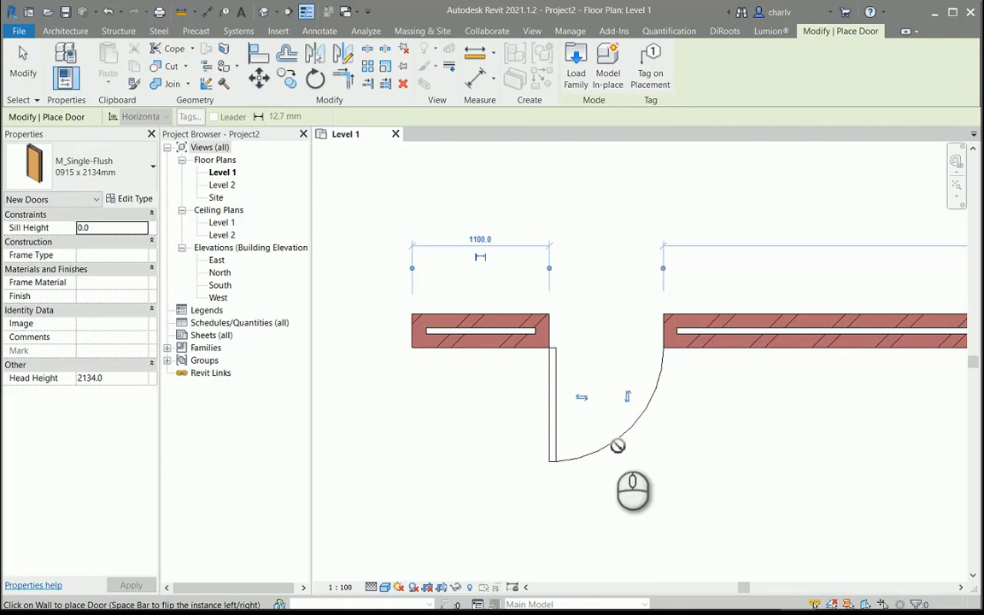
pyautogui.press('Escape')
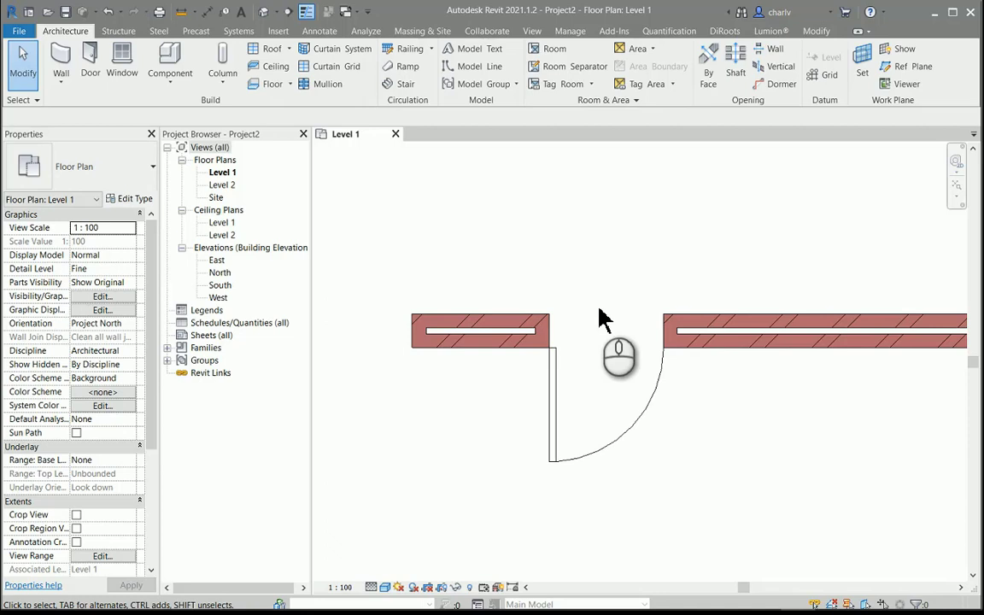
# Step: Select the wall and reopen the 270mm wall type's layer structure editor
pyautogui.click(683, 318)
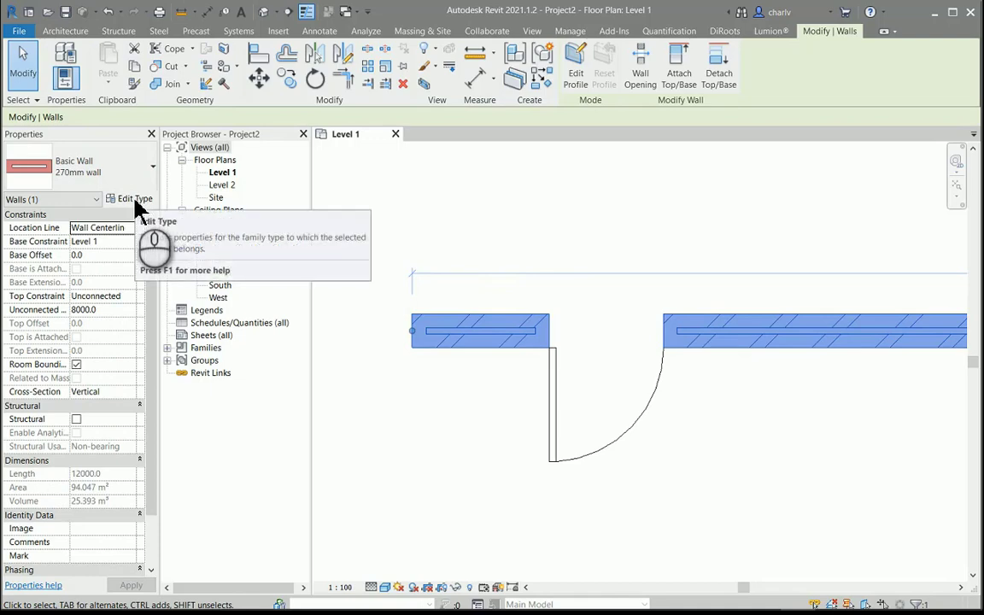
pyautogui.click(135, 202)
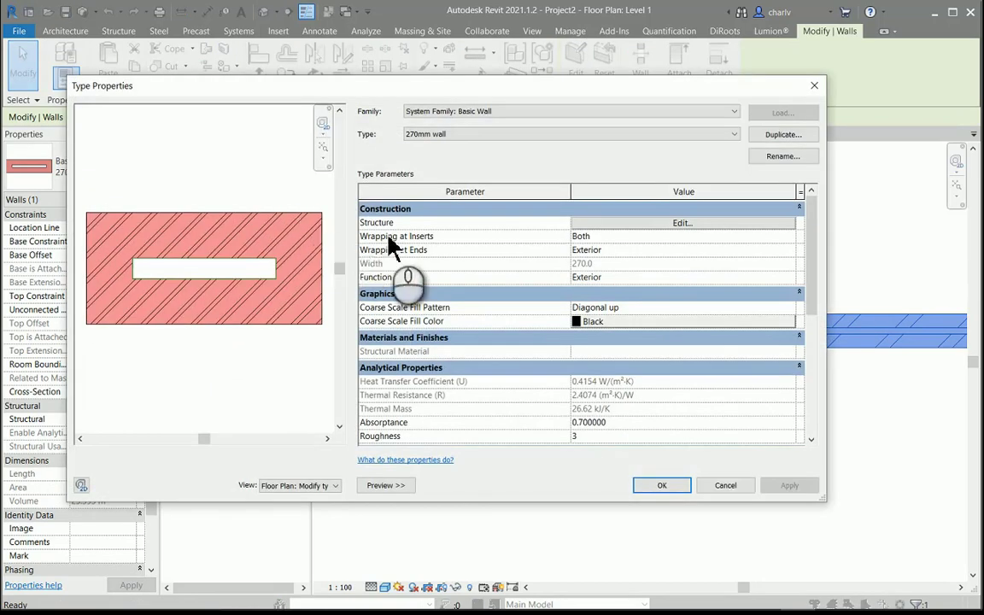
pyautogui.click(598, 223)
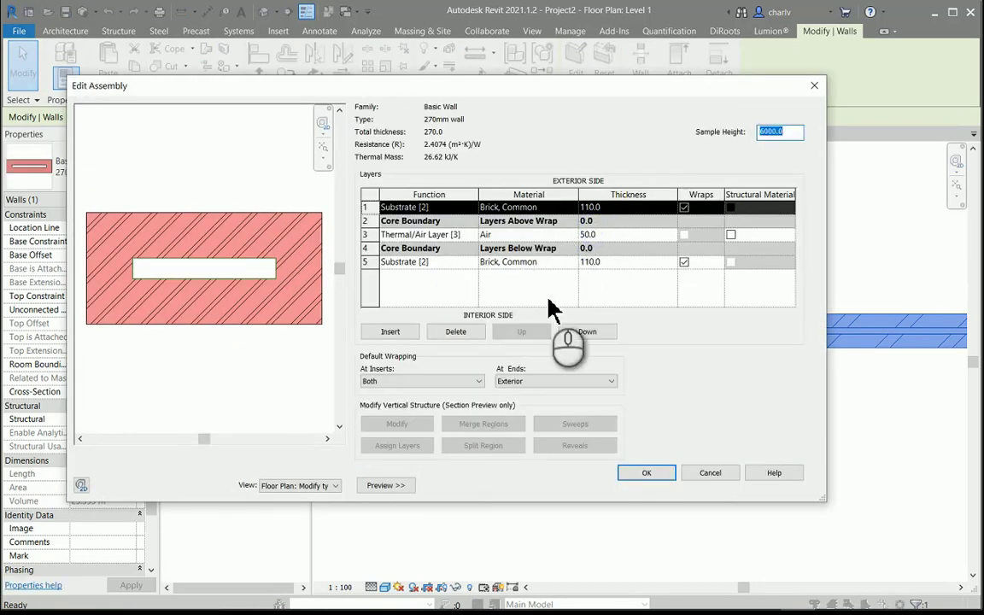